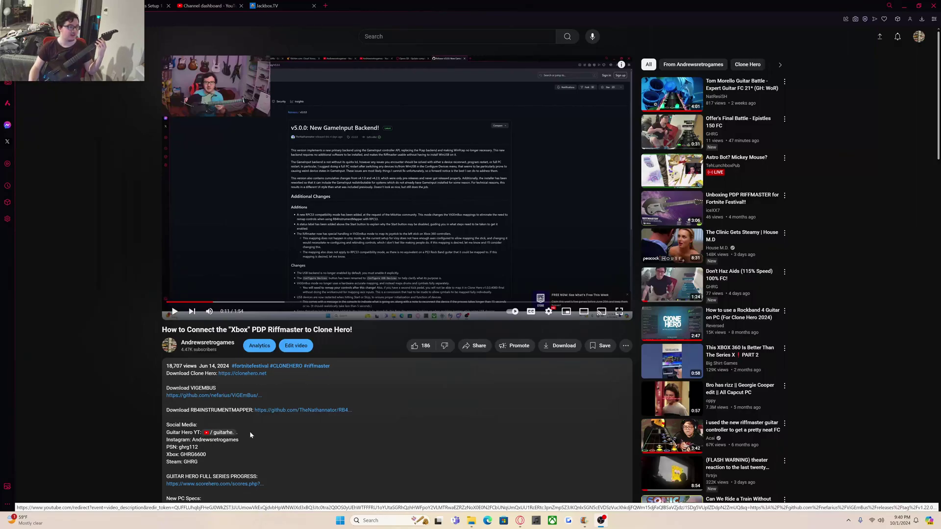
- View the ViGEmBus 1.22.0 release page linked in the video description, and close it
left_click(228, 397)
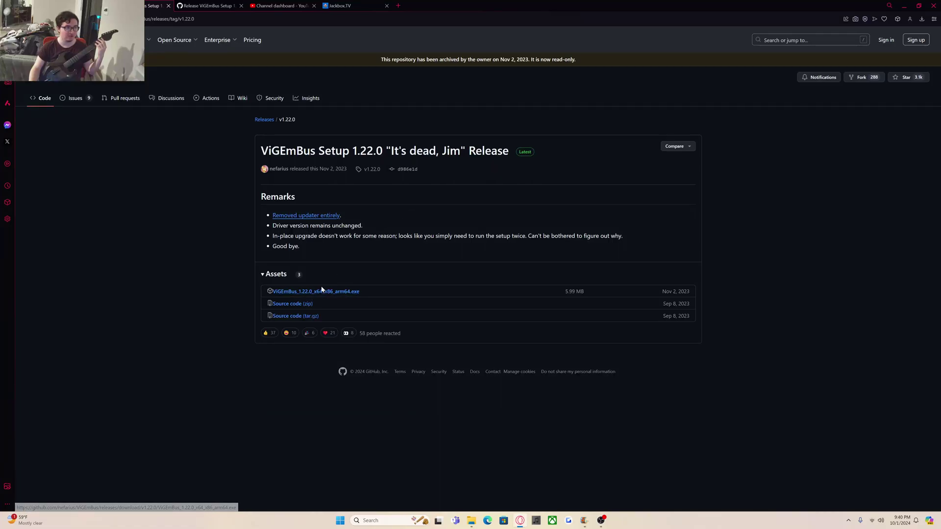
left_click(169, 7)
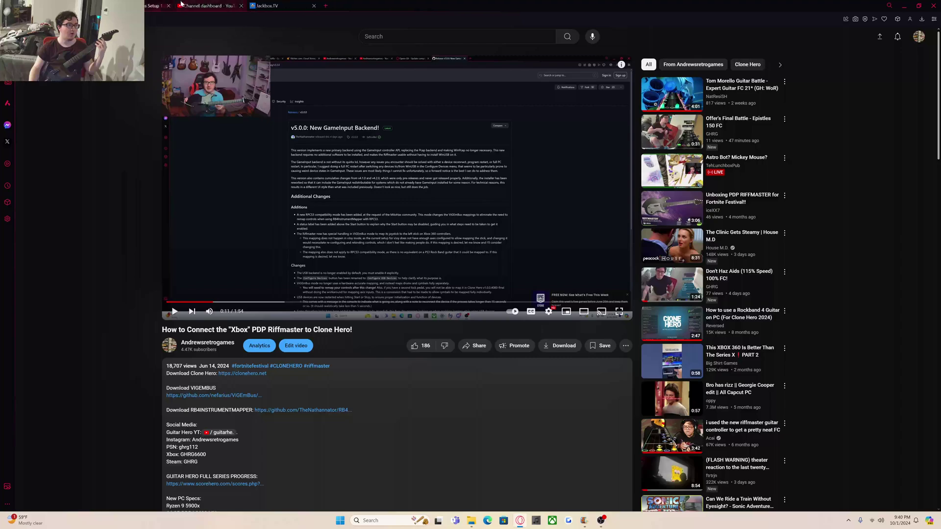
- Download RB4InstrumentMapperInstaller-x64.exe of release v5.0.4 from the RB4InstrumentMapper page linked in the video description
scroll(293, 437, "down", 3)
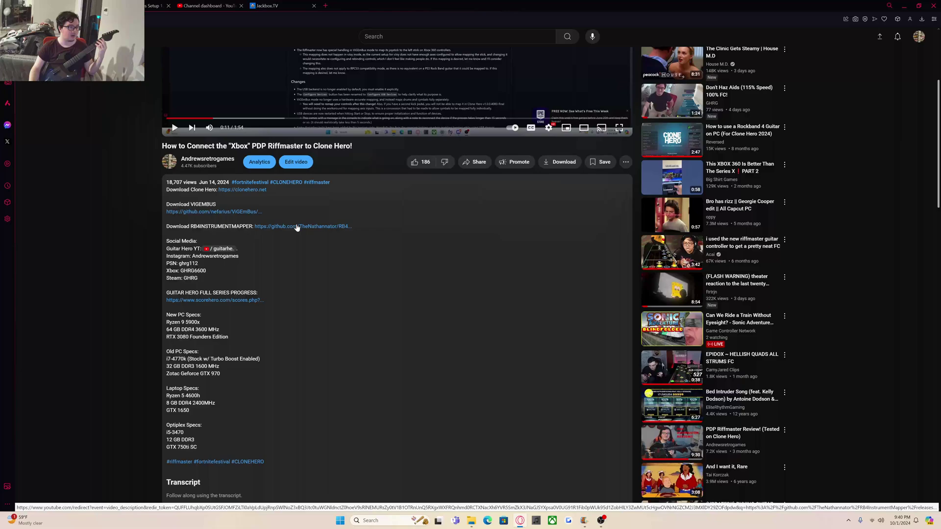
left_click(297, 227)
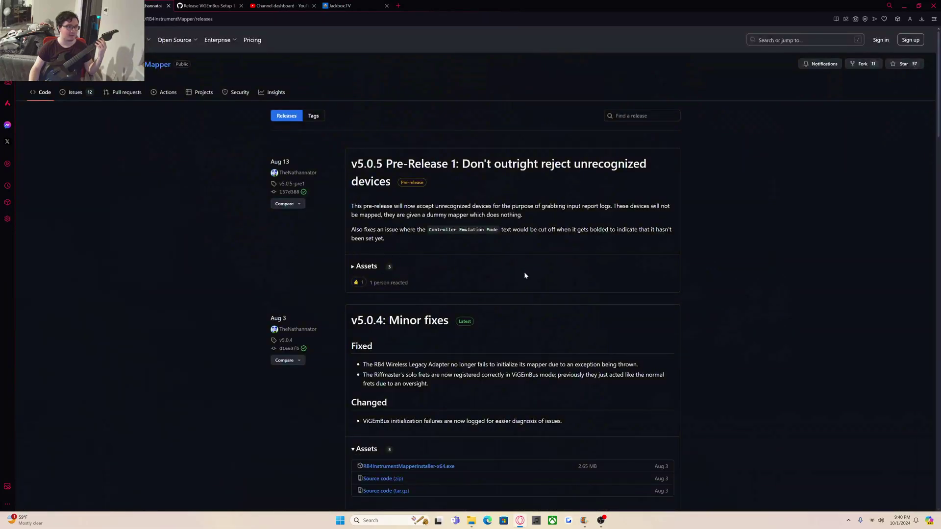
scroll(412, 402, "down", 2)
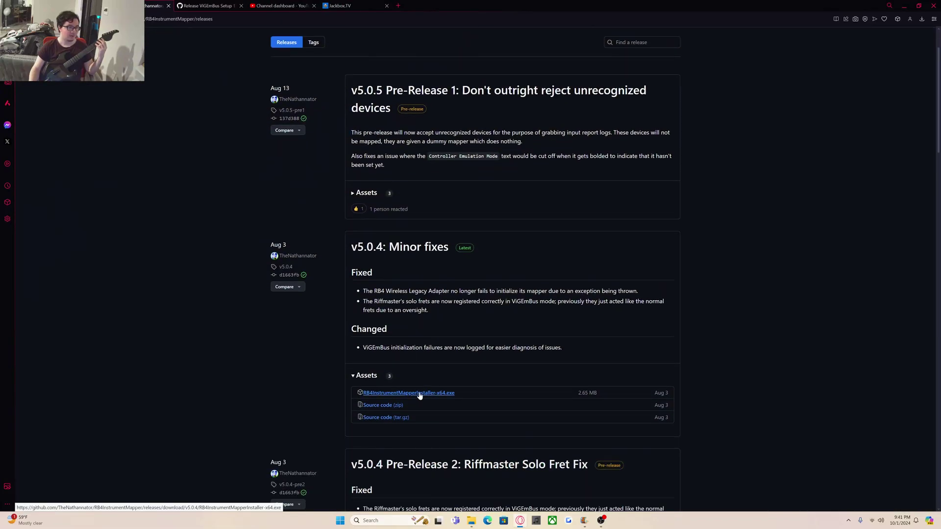
left_click(420, 394)
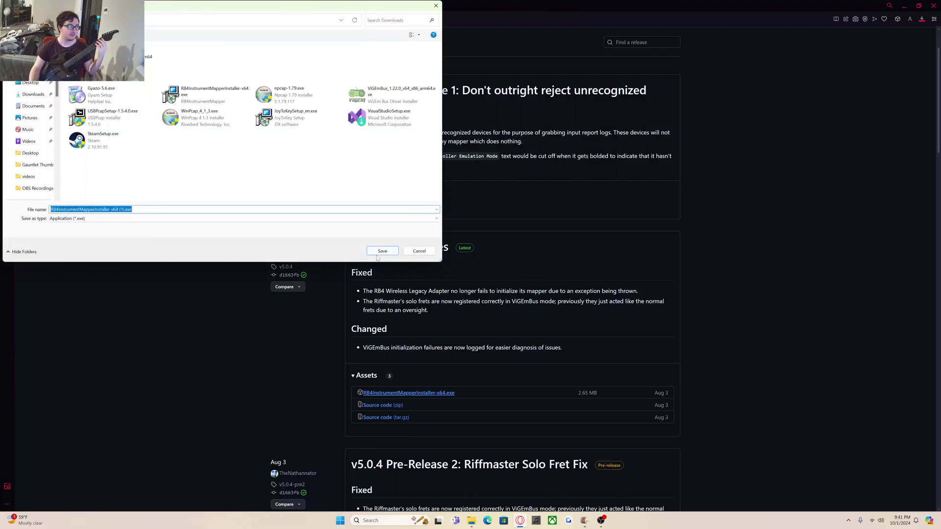
left_click(381, 252)
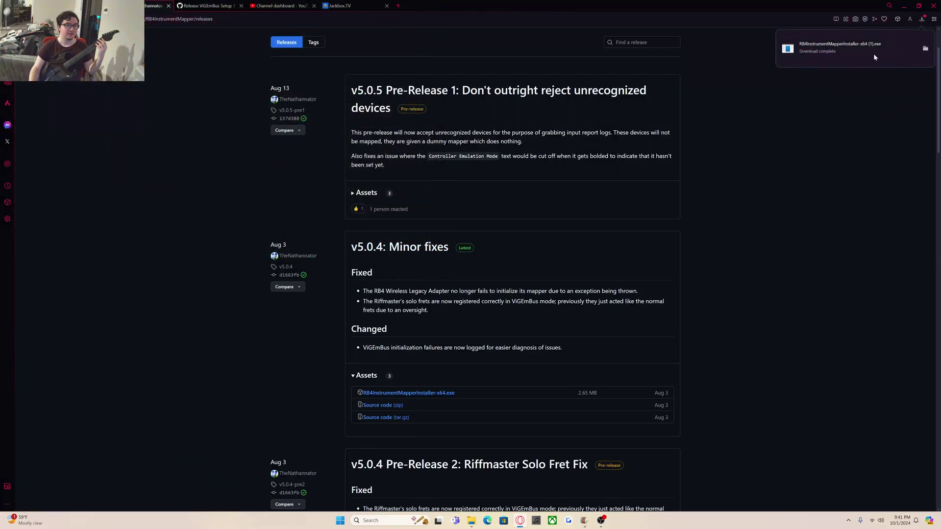
- Run the downloaded RB4InstrumentMapper installer despite the SmartScreen block, accept the license terms and install it
left_click(874, 57)
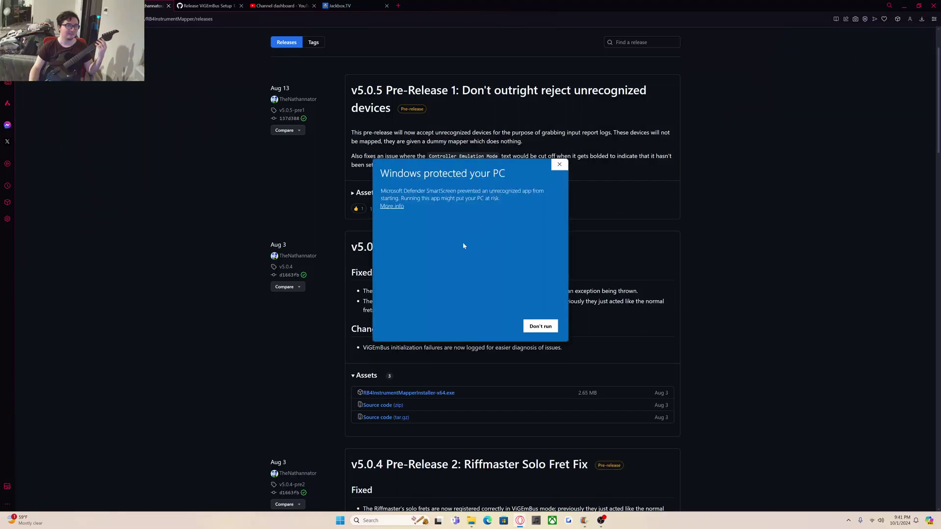
left_click(402, 207)
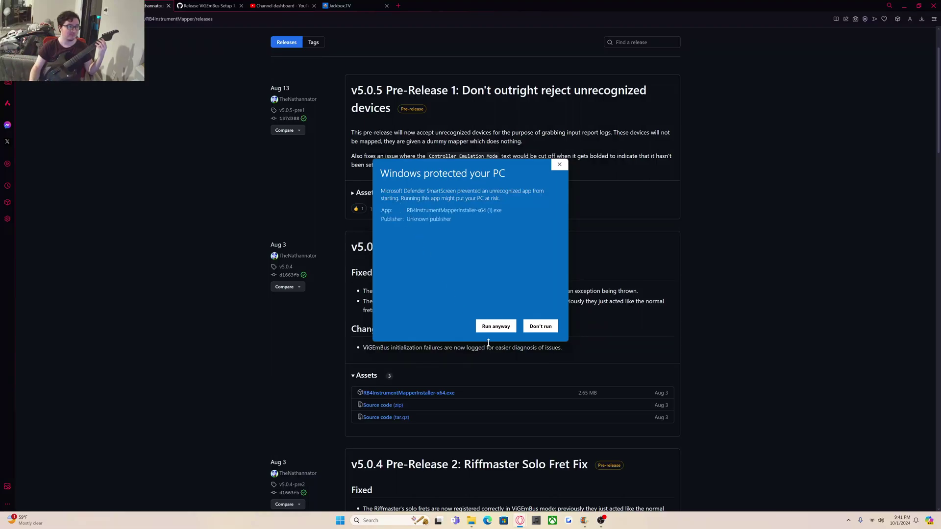
left_click(496, 327)
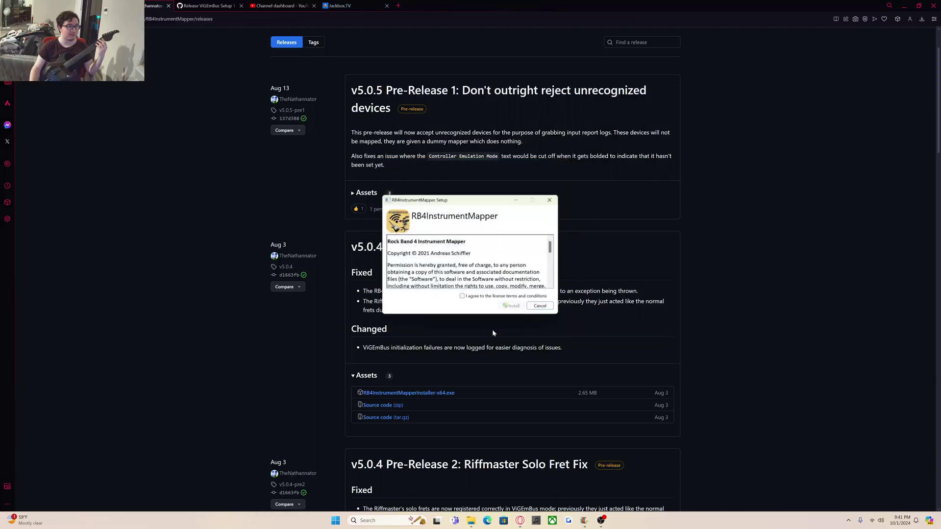
left_click(463, 297)
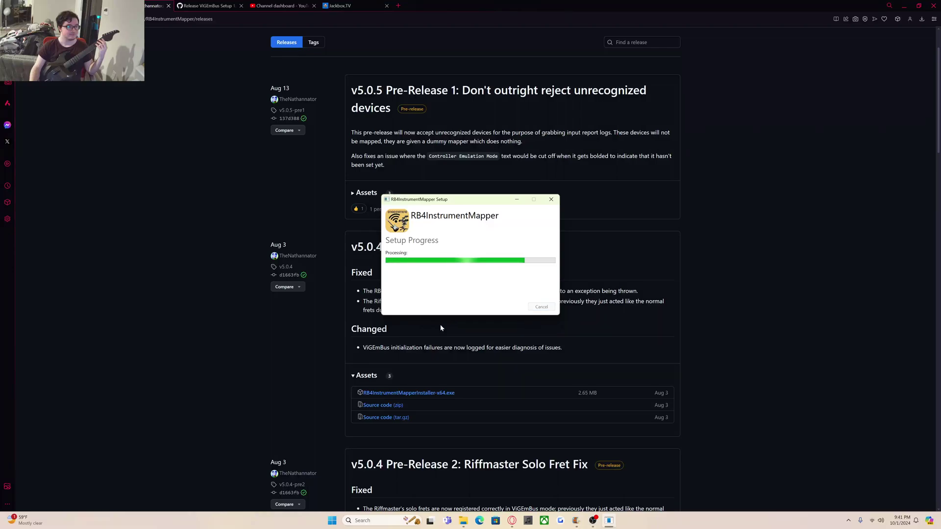
left_click(531, 307)
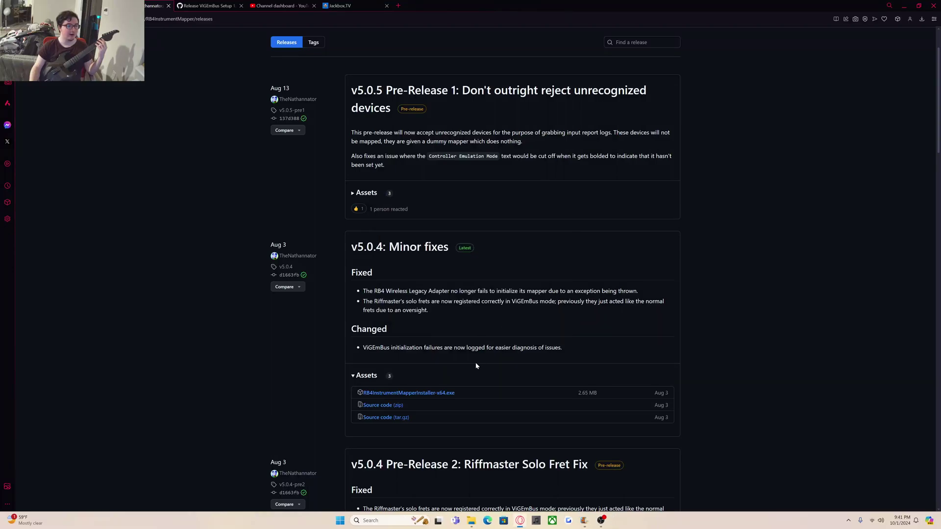
- Search Windows for "rb4" and launch the RB4InstrumentMapper app
left_click(366, 519)
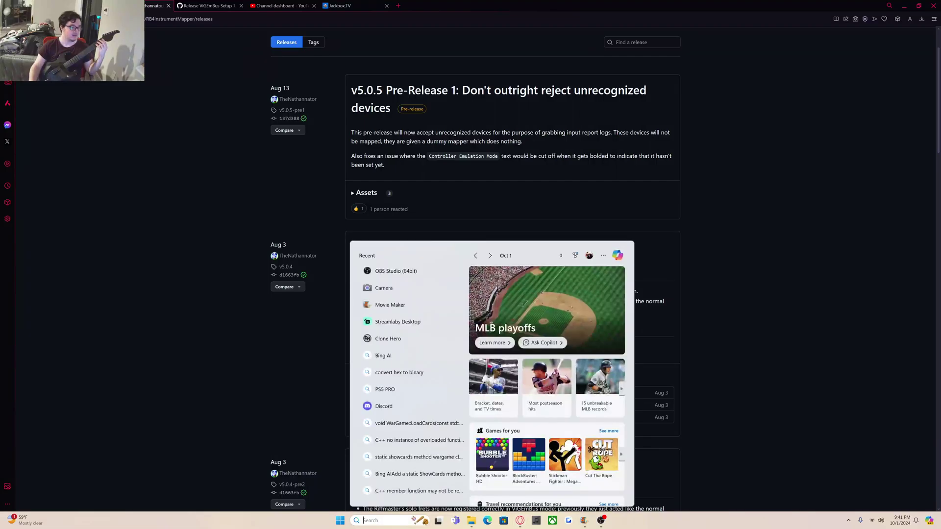
type("rb4")
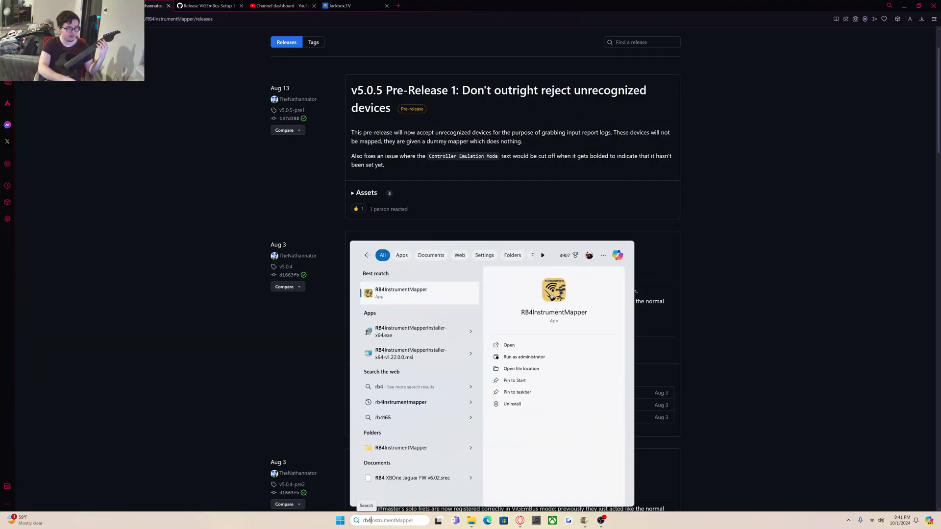
left_click(410, 293)
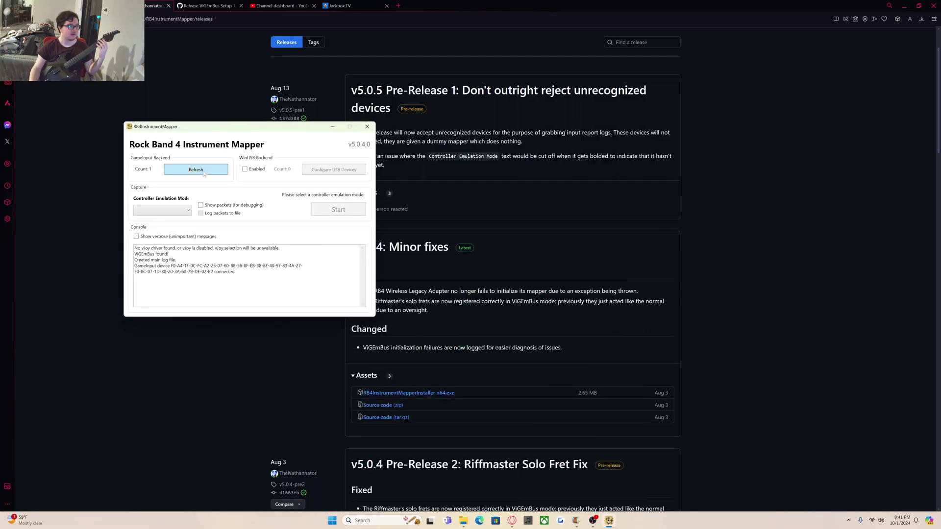
- Set the controller emulation mode to ViGEmBus and start the instrument mapping
left_click(165, 214)
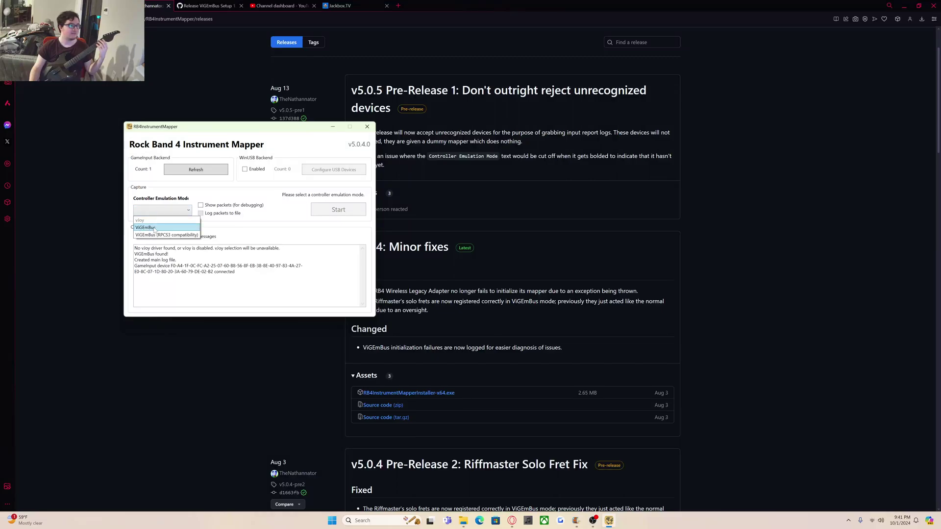
left_click(154, 229)
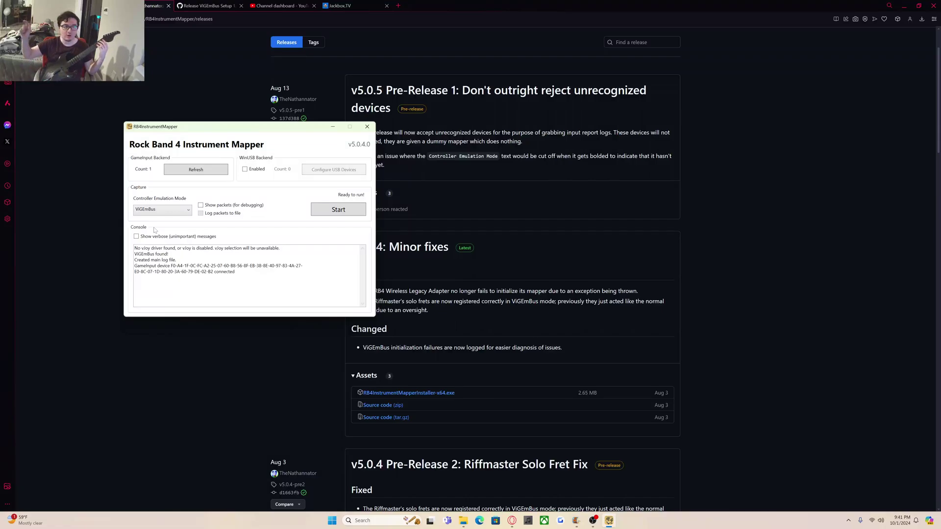
left_click(350, 209)
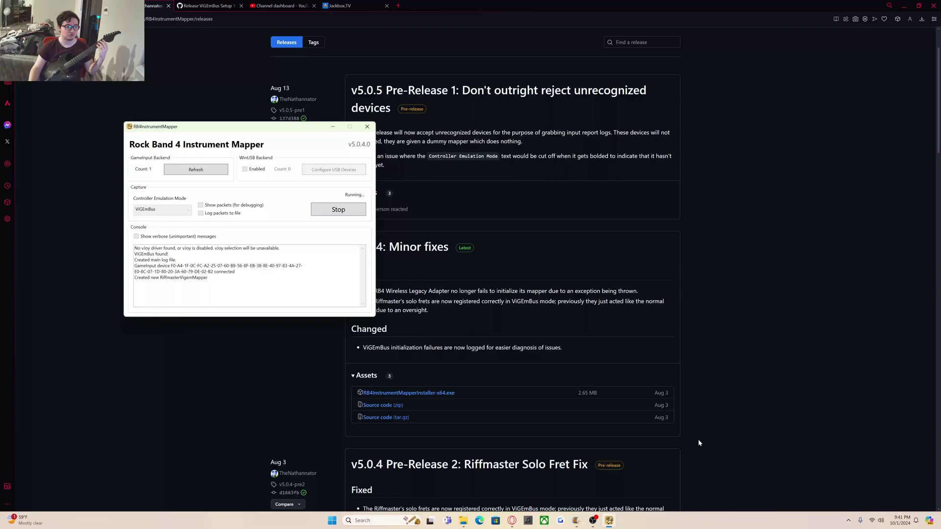
- Search Windows for "clone" and launch Clone Hero
left_click(365, 519)
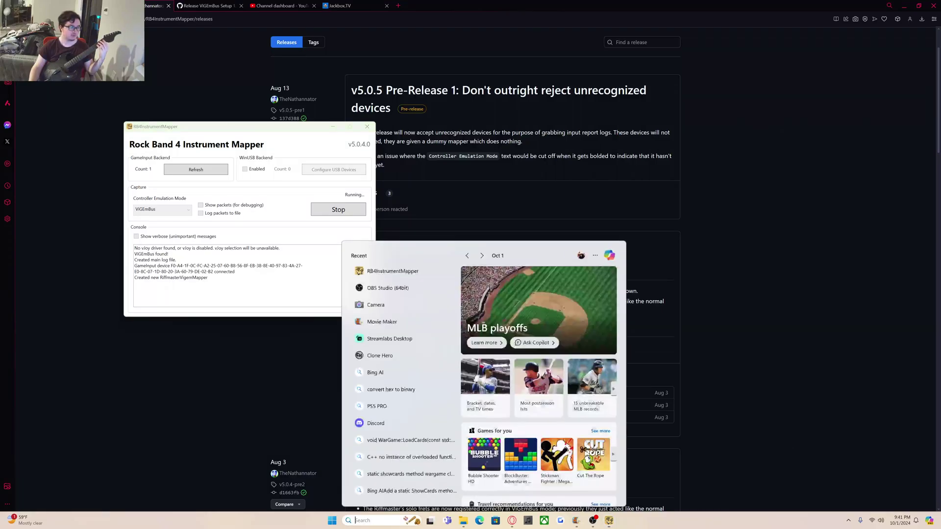
type("clone")
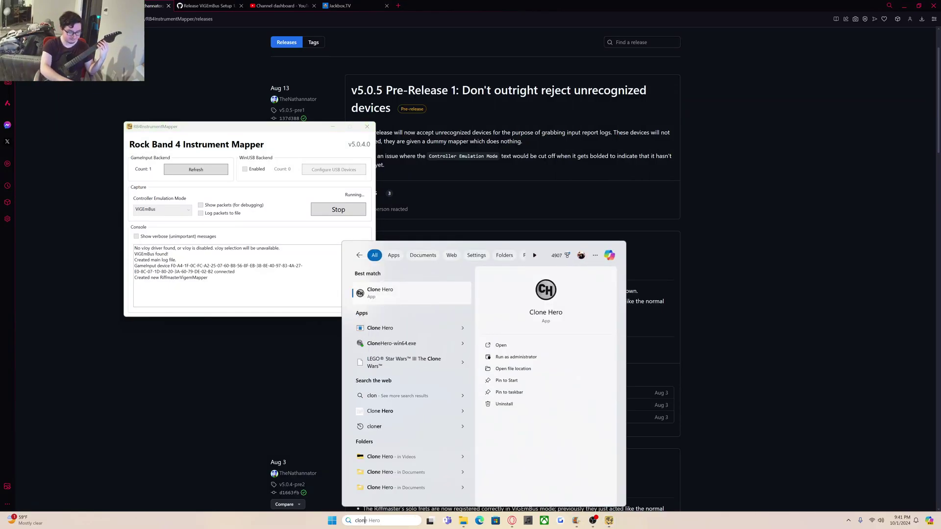
left_click(442, 295)
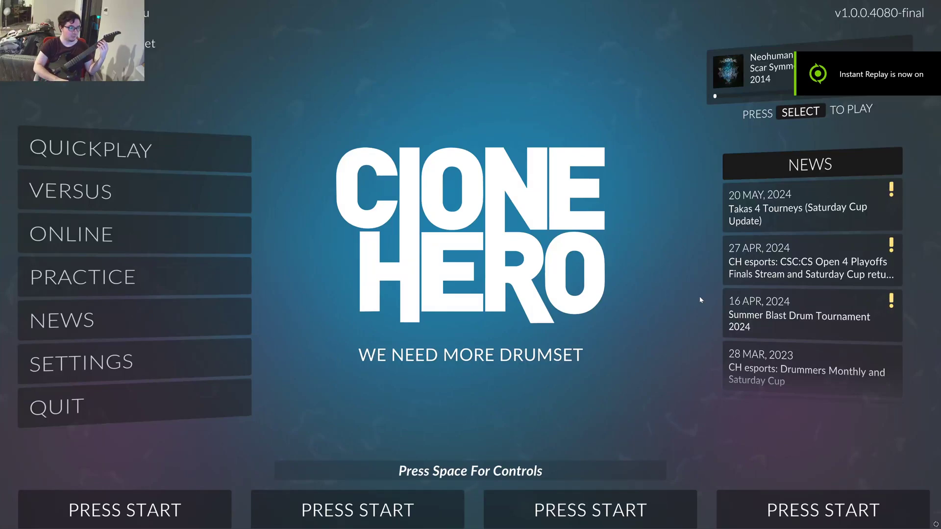
- In the controls setup, remove Player 1's controller and assign the guitar again as XInput Gamepad 1
key("space")
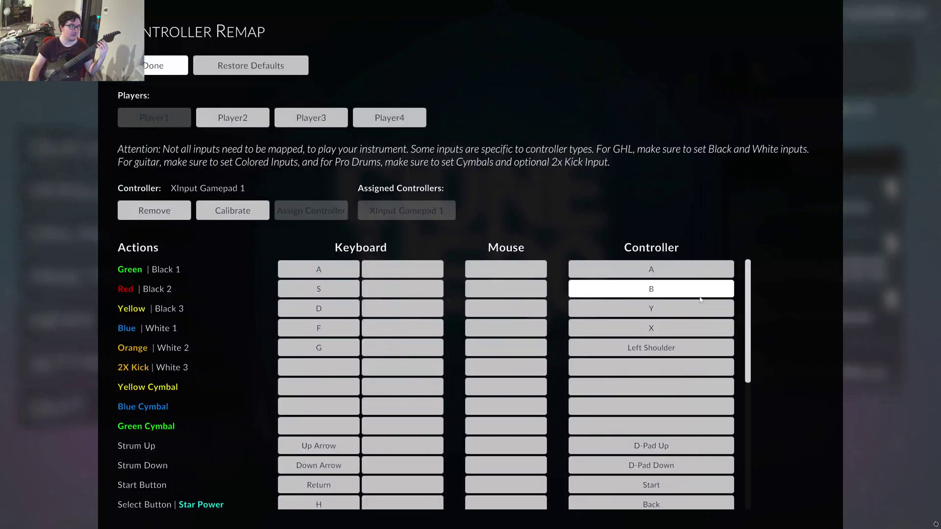
left_click(170, 210)
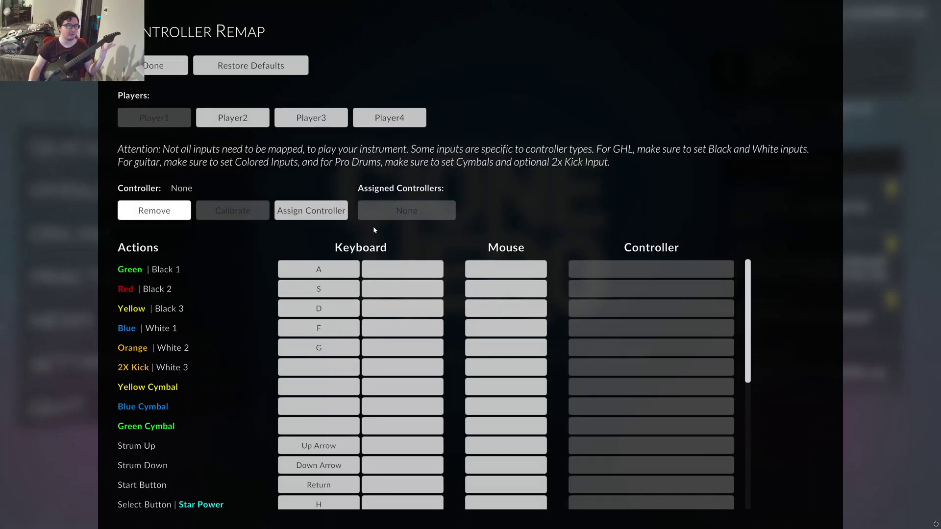
left_click(308, 214)
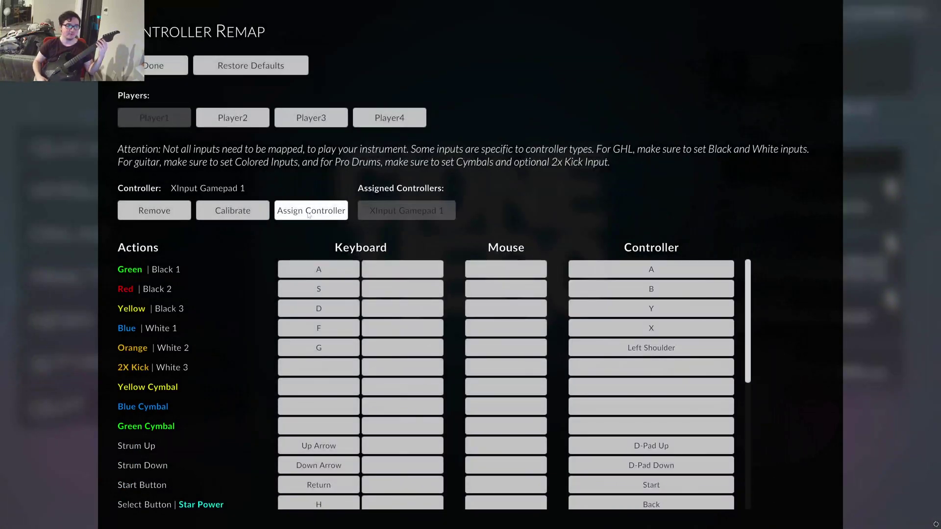
- Map the Green action's controller input to A, check the other bindings and finish the controller remapping
left_click(629, 269)
left_click(411, 345)
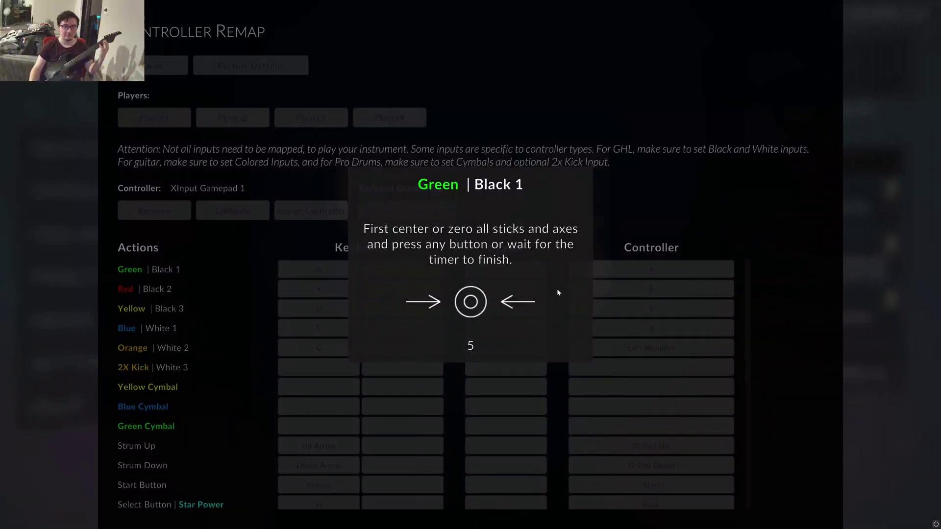
scroll(522, 412, "down", 3)
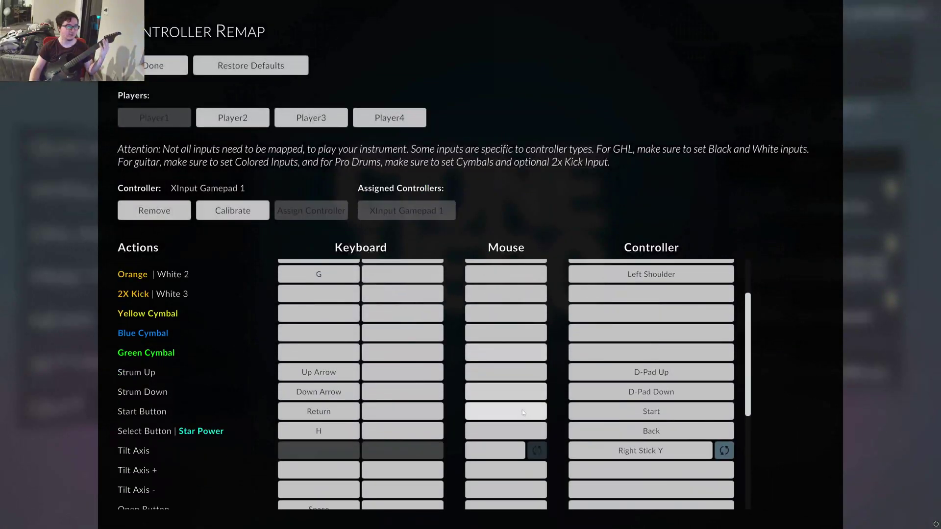
scroll(546, 457, "up", 3)
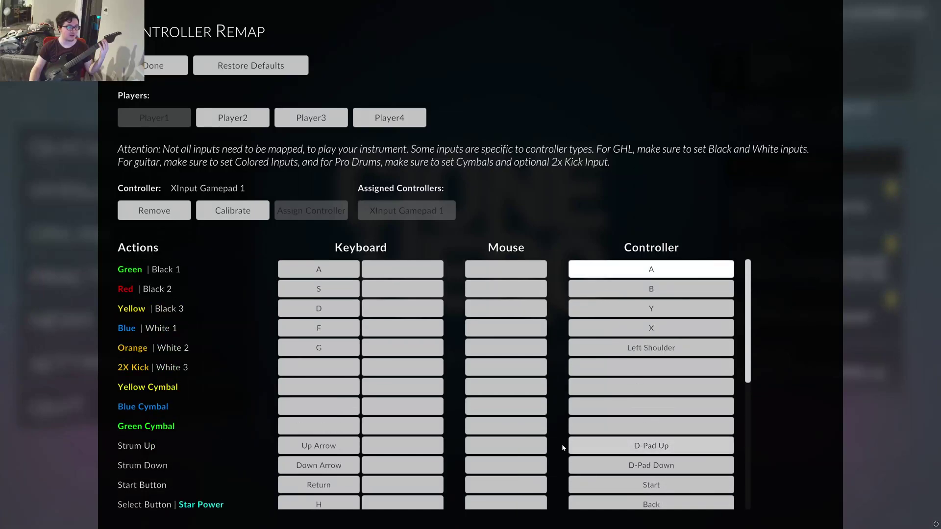
left_click(168, 66)
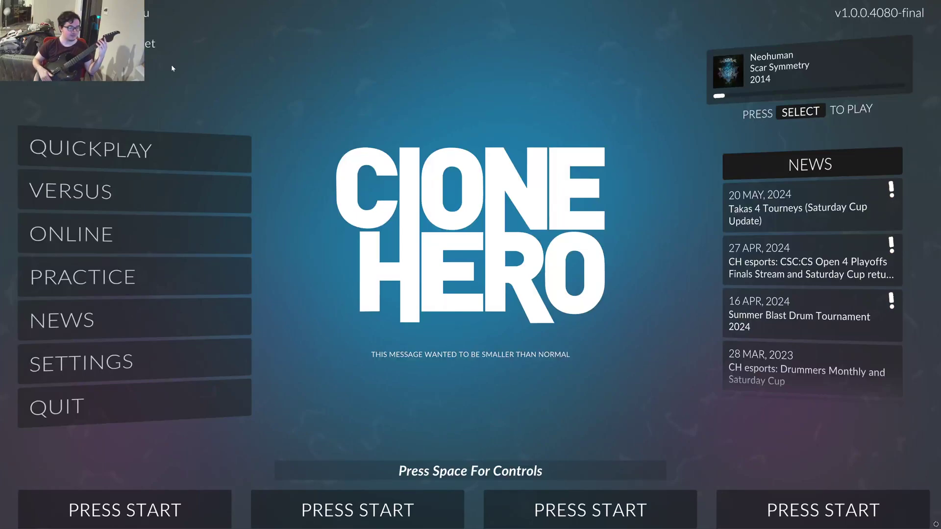
- Join as the first player with the second existing profile in the profile list
key("Return")
key("Down")
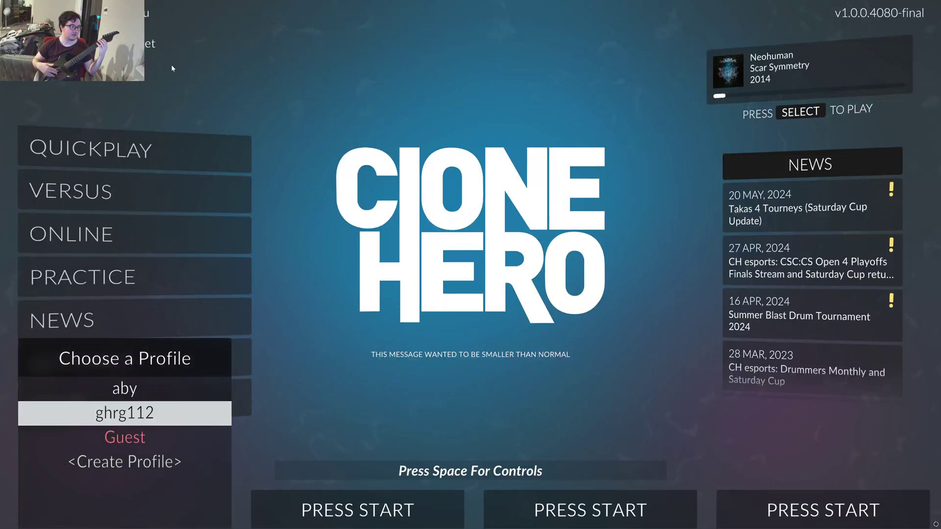
key("Return")
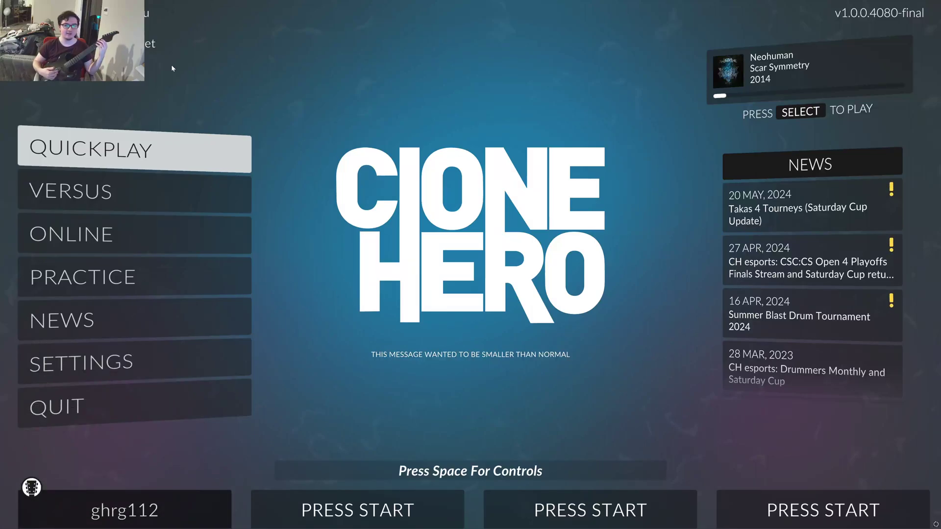
- Enter Quickplay and choose Ayreon's song A "Best of" Solo Medley from the song list
key("Return")
key("Down")
key("Down")
key("Down")
key("Down")
key("Down")
key("Down")
key("Down")
key("Down")
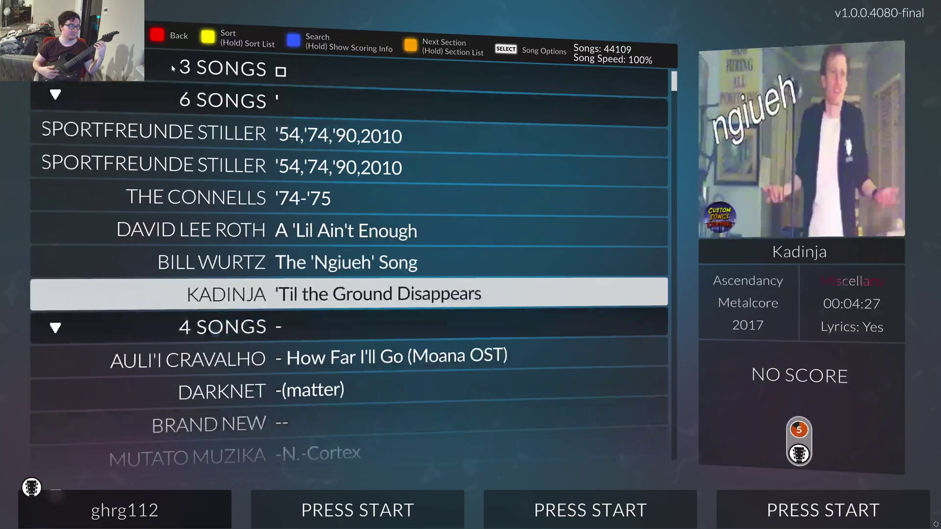
key("Down")
key("Down")
key("Down")
key("Down")
key("Down")
key("Down")
key("Down")
key("Down")
key("Down")
key("Down")
key("Up")
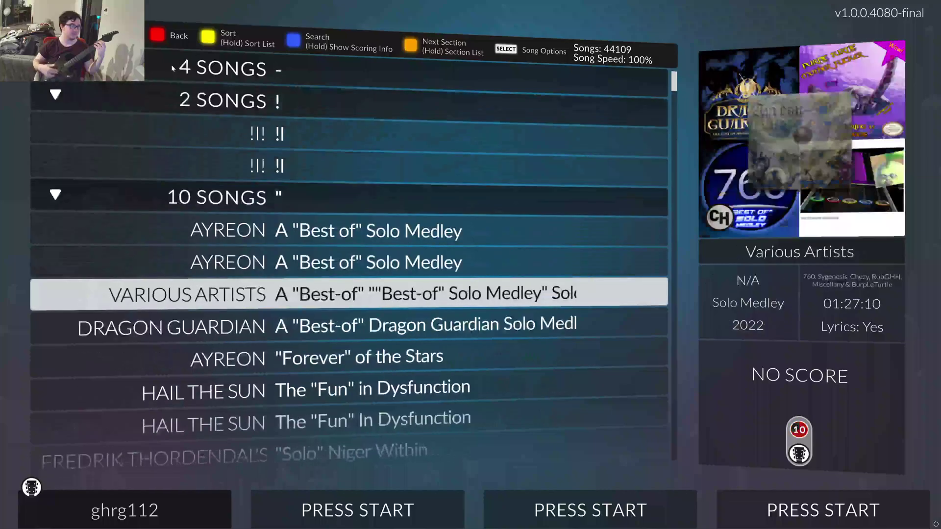
key("Down")
key("Up")
key("Up")
key("Up")
key("Return")
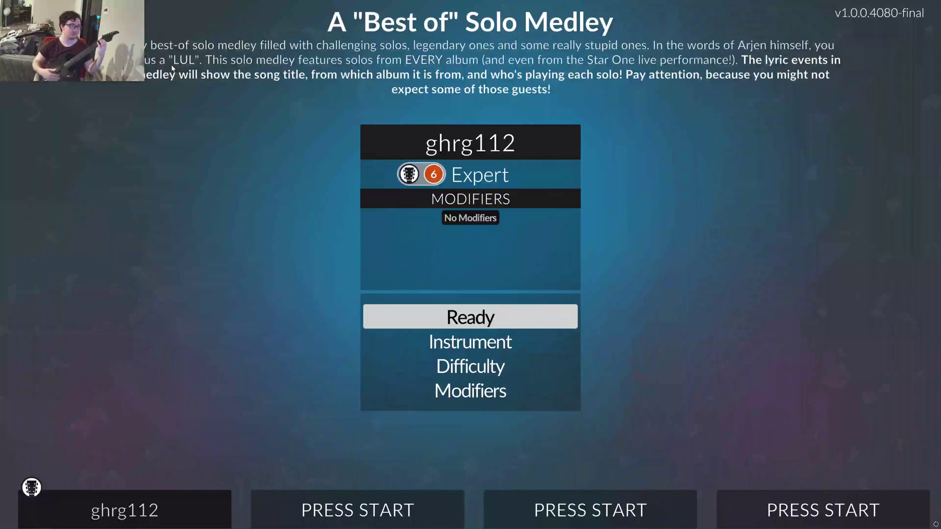
- Start the song on Expert guitar with no modifiers, play its opening section and pause it
key("Return")
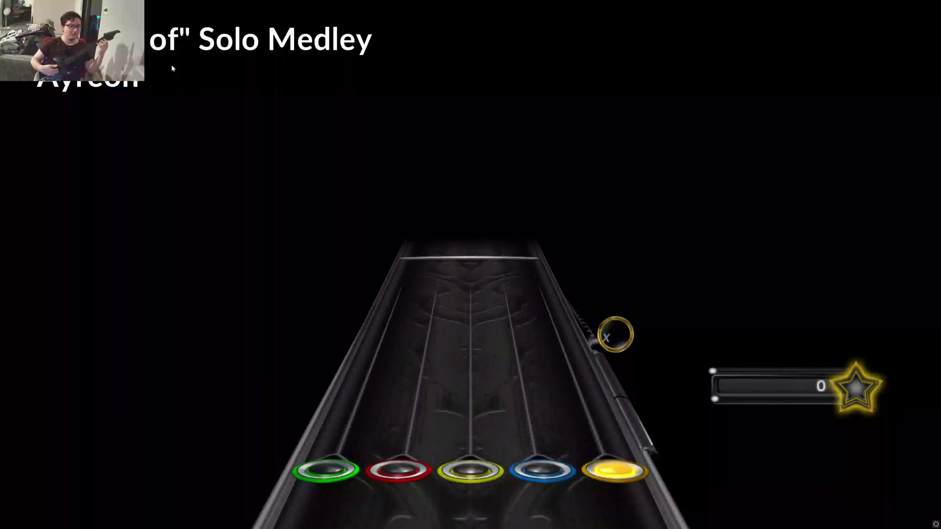
key("Escape")
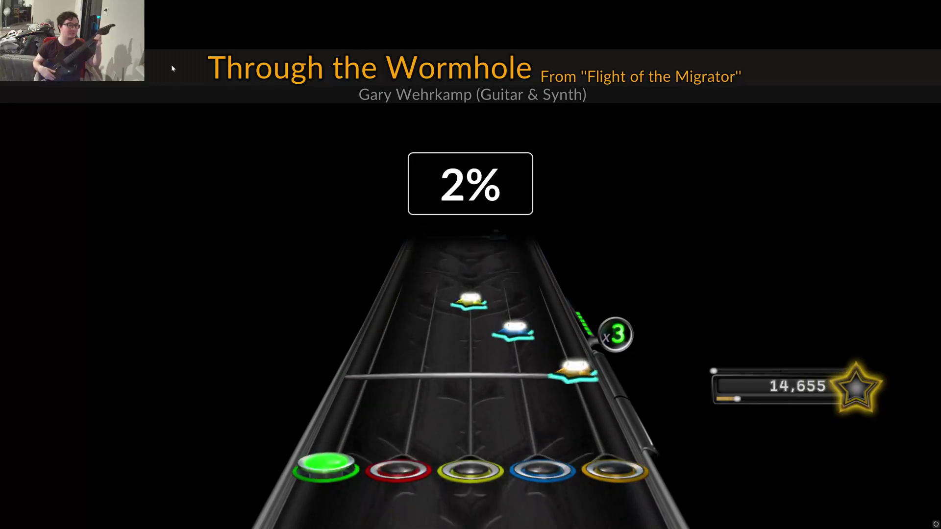
key("Escape")
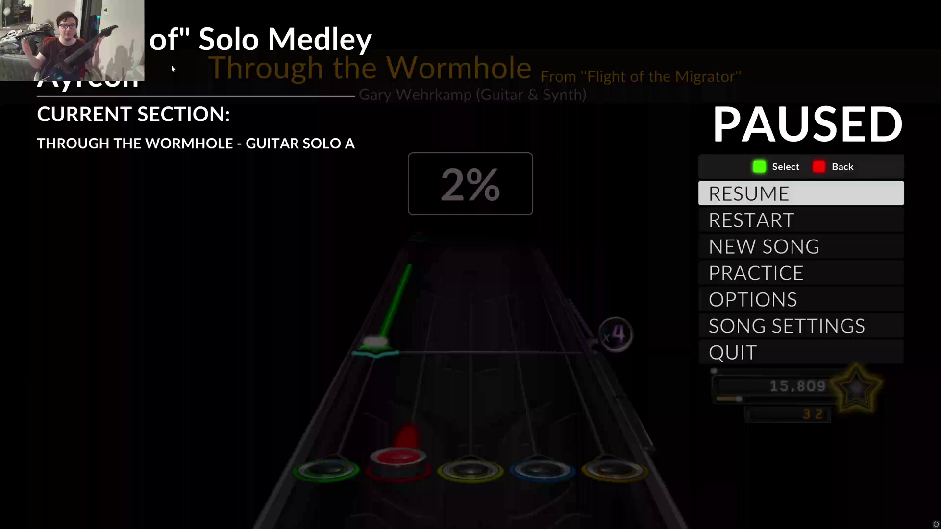